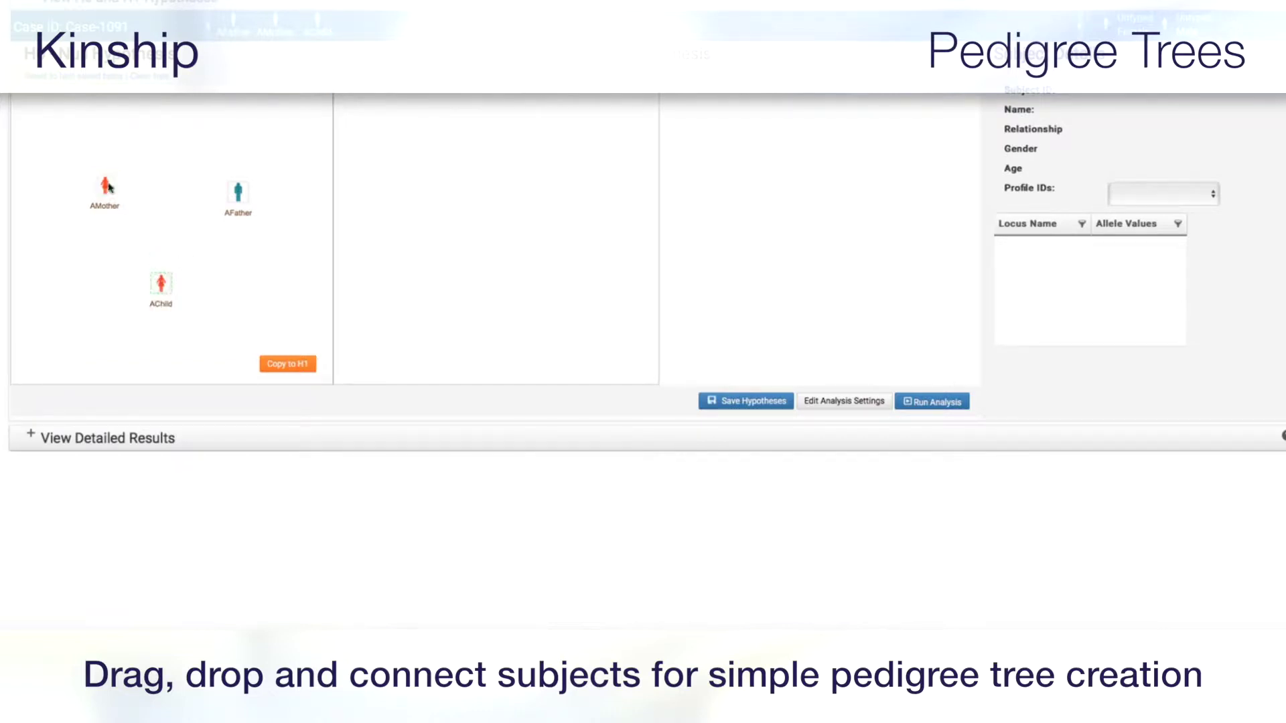
- In H0, join AMother and AFather as a couple and link AChild beneath them
drag(238, 192, 238, 191)
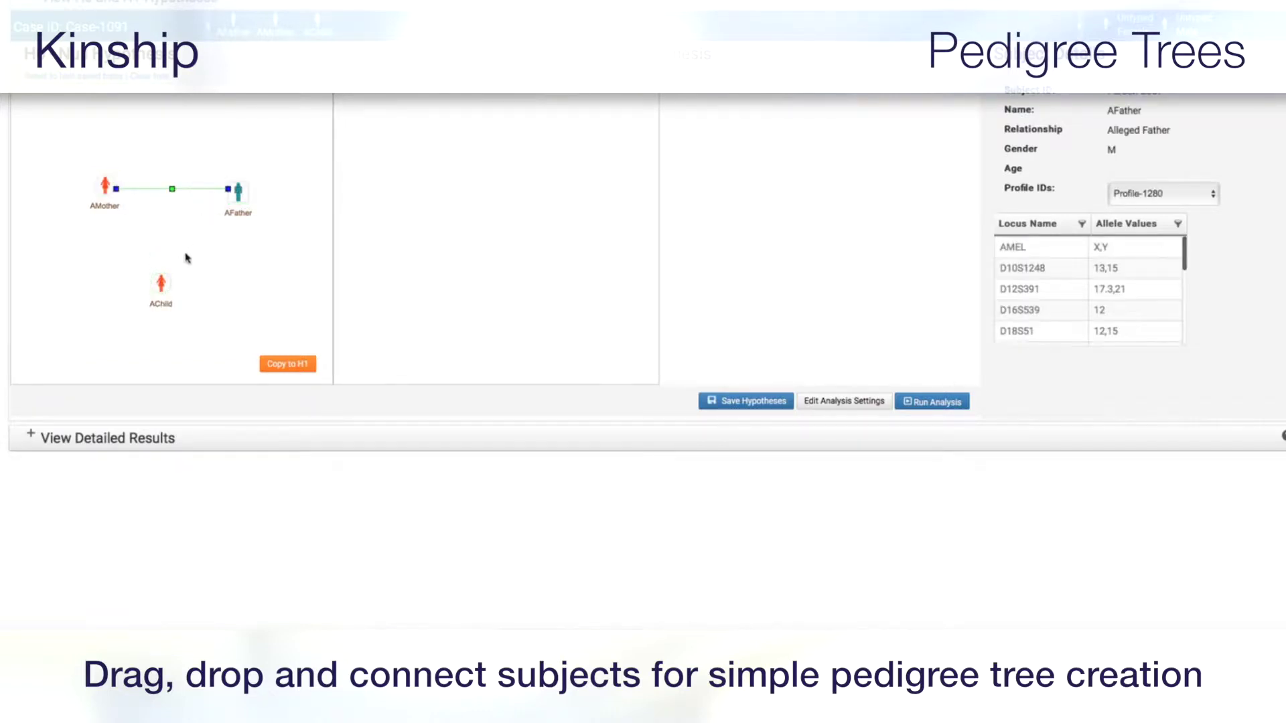
click(162, 284)
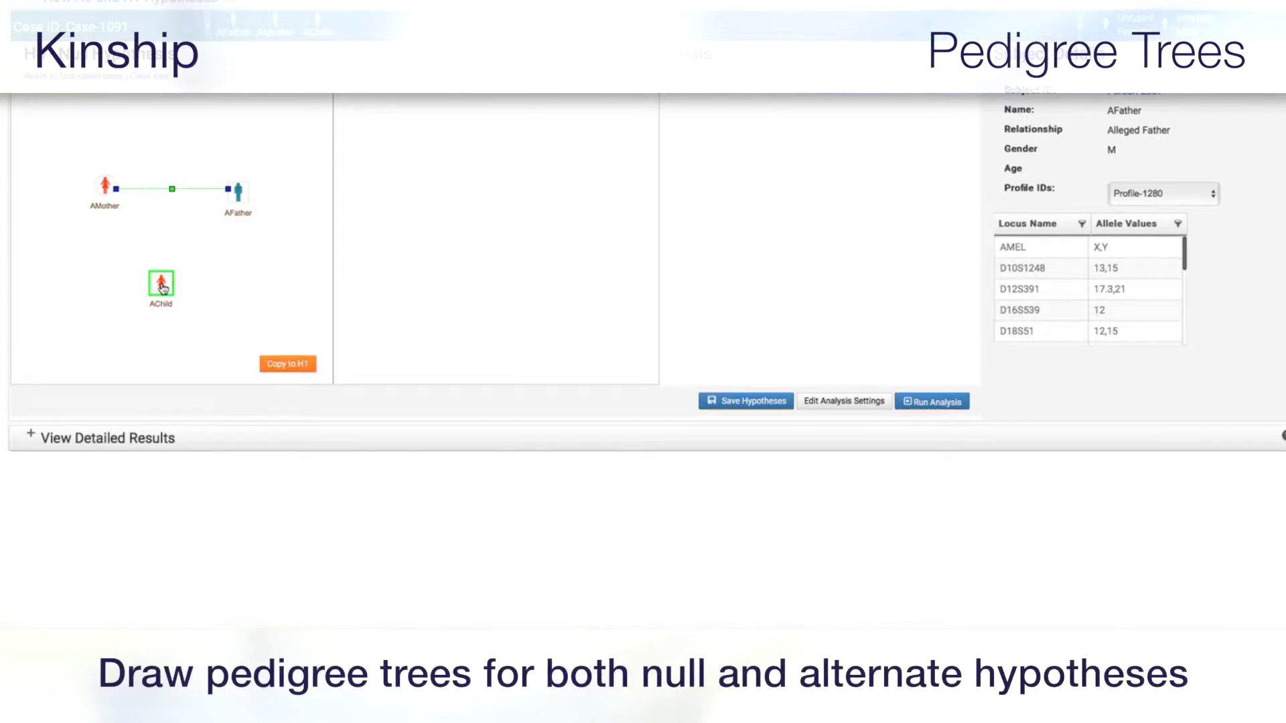
click(164, 285)
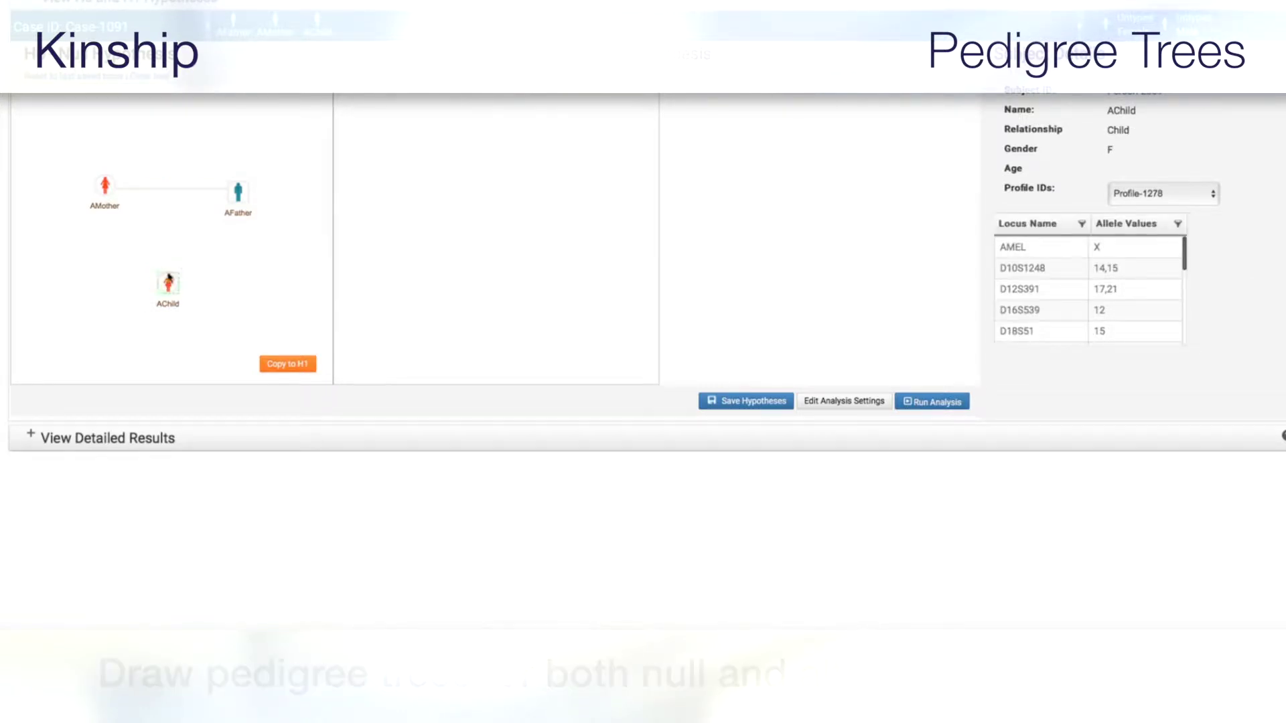
drag(169, 288, 173, 197)
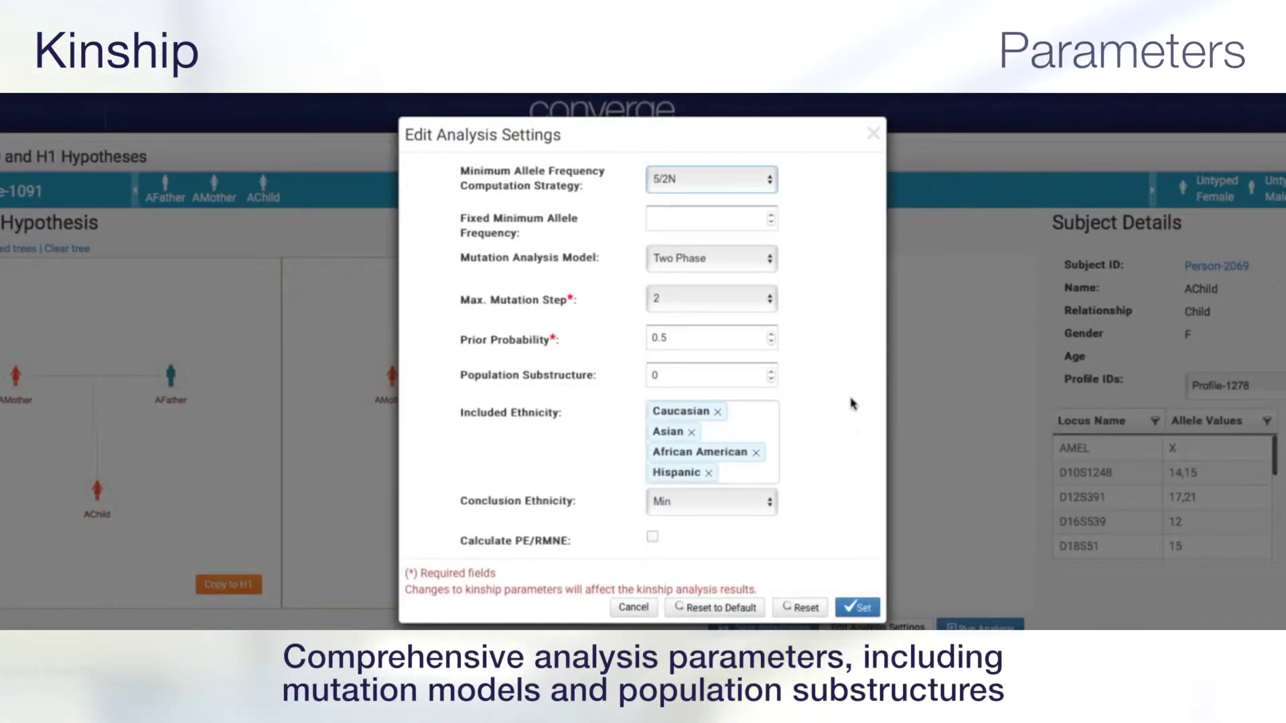
- Enable the Calculate PE/RMNE option in the analysis settings
click(652, 540)
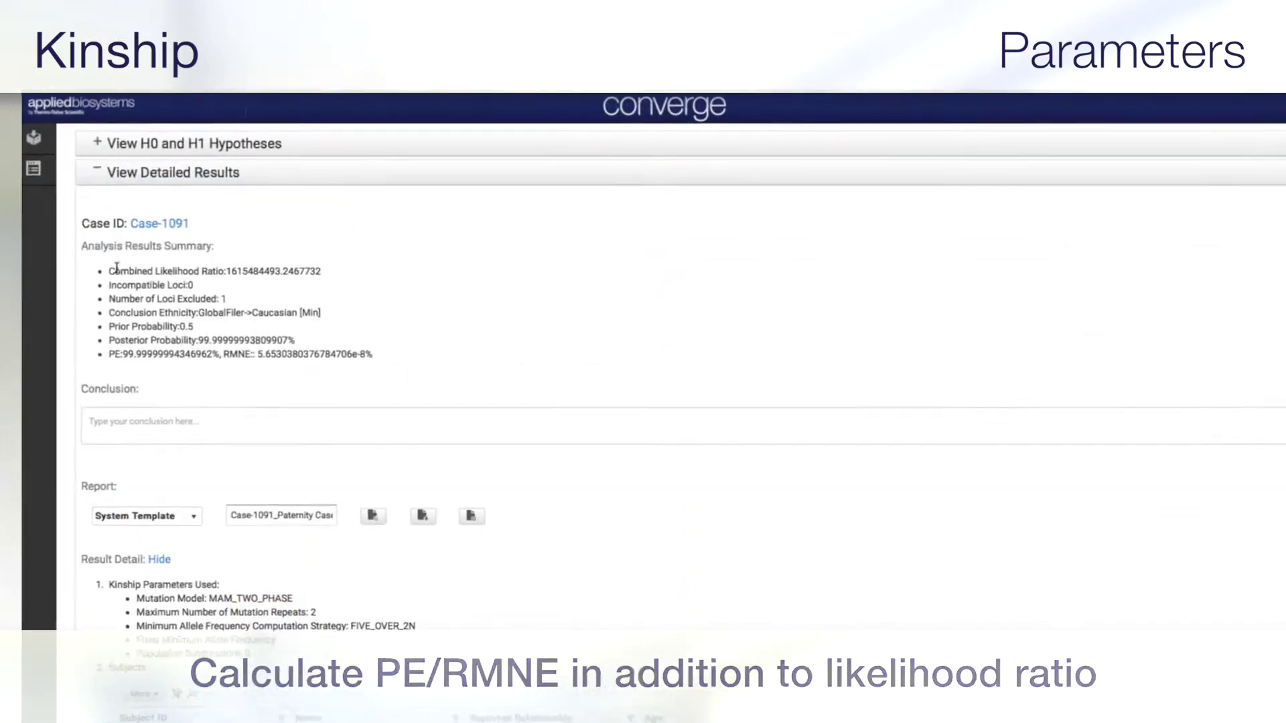
drag(83, 265, 284, 264)
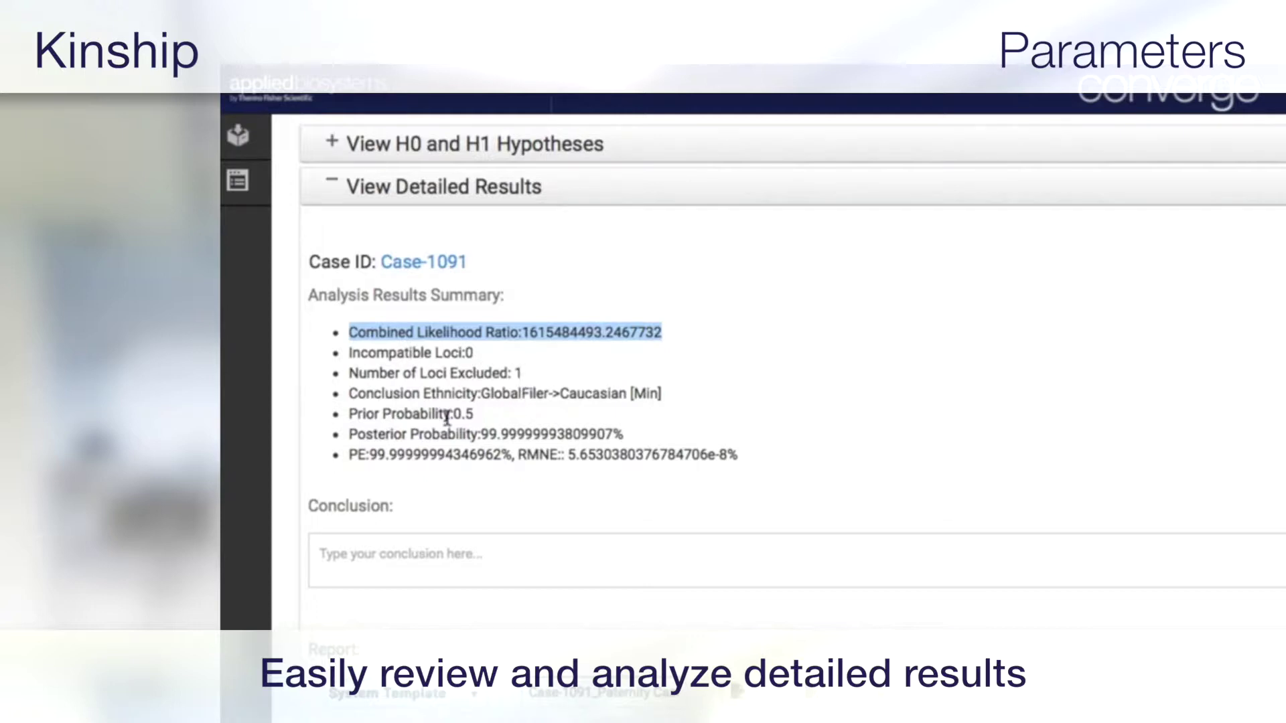
drag(349, 393, 462, 397)
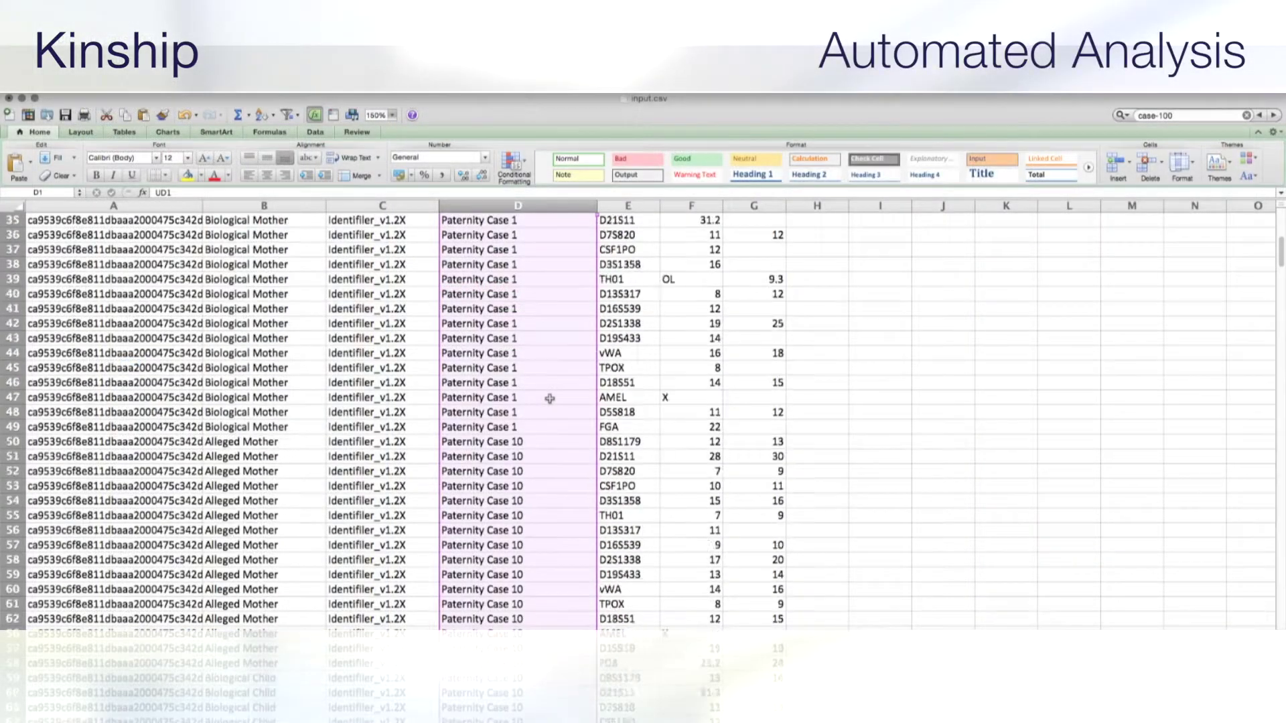
scroll(549, 399, down, 10)
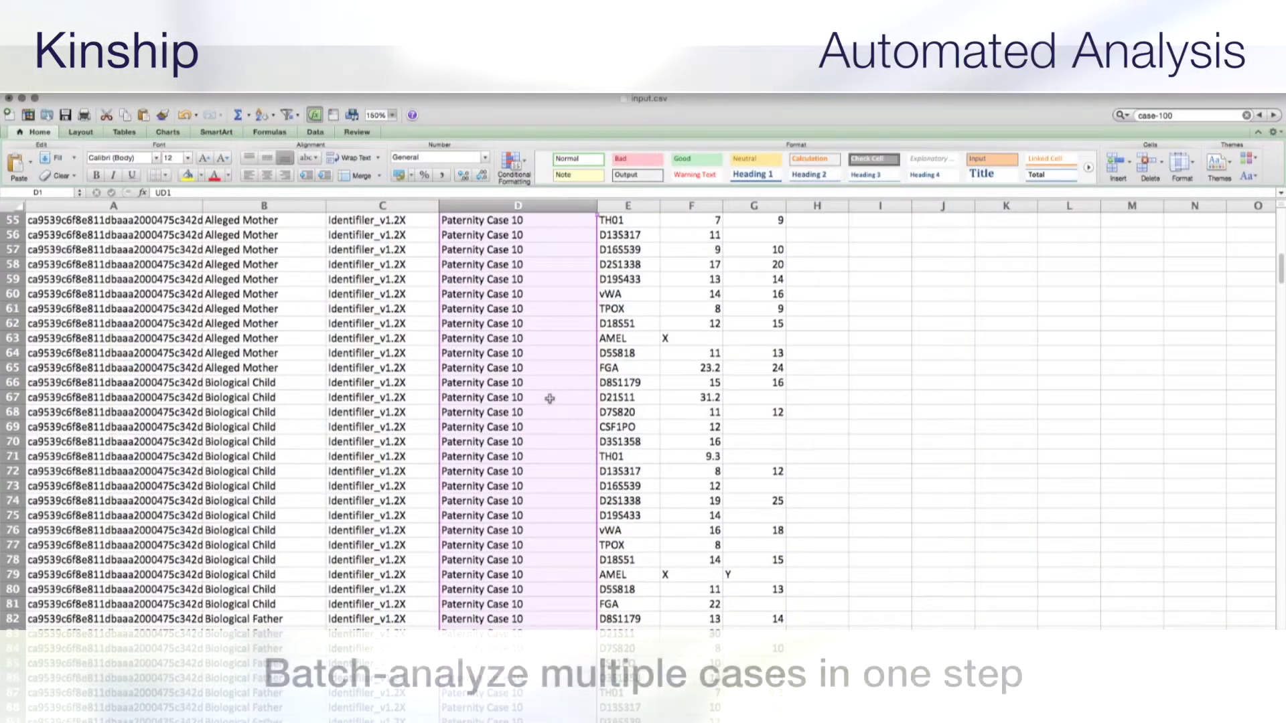
scroll(550, 399, down, 10)
scroll(550, 399, down, 10)
scroll(549, 399, down, 10)
scroll(549, 399, down, 10)
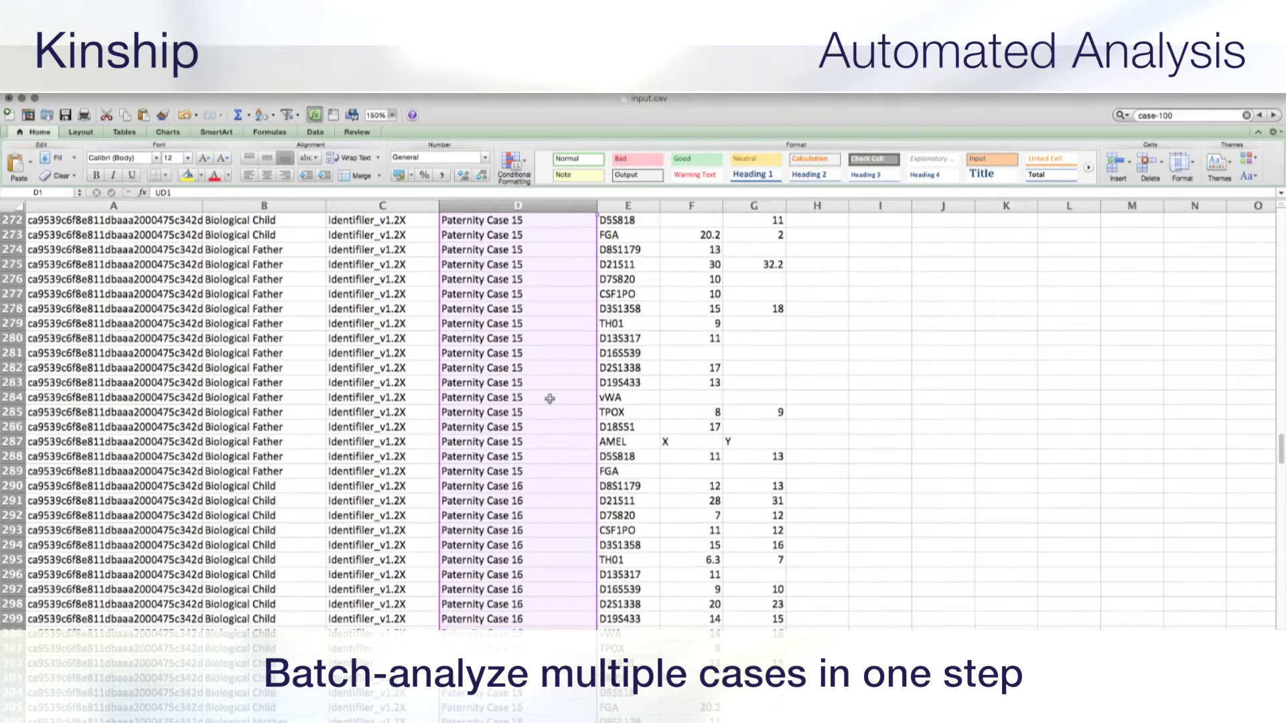
scroll(550, 399, down, 10)
scroll(549, 399, down, 10)
scroll(550, 399, down, 10)
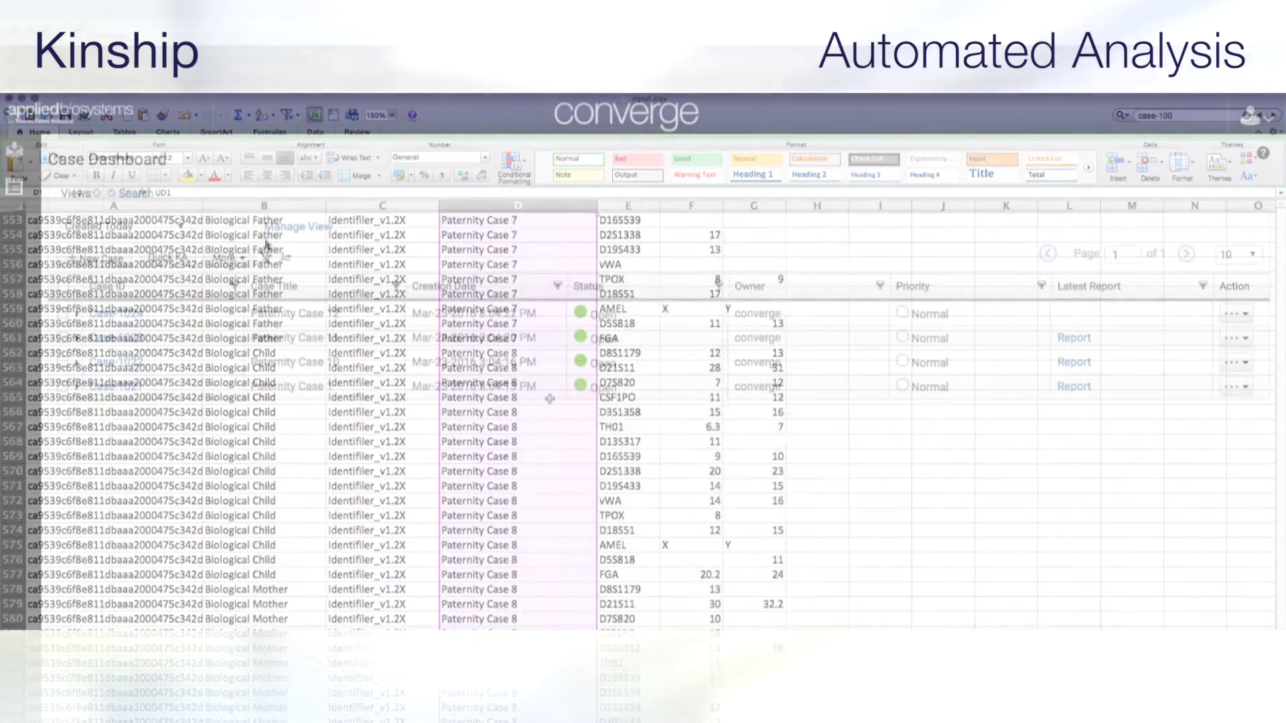